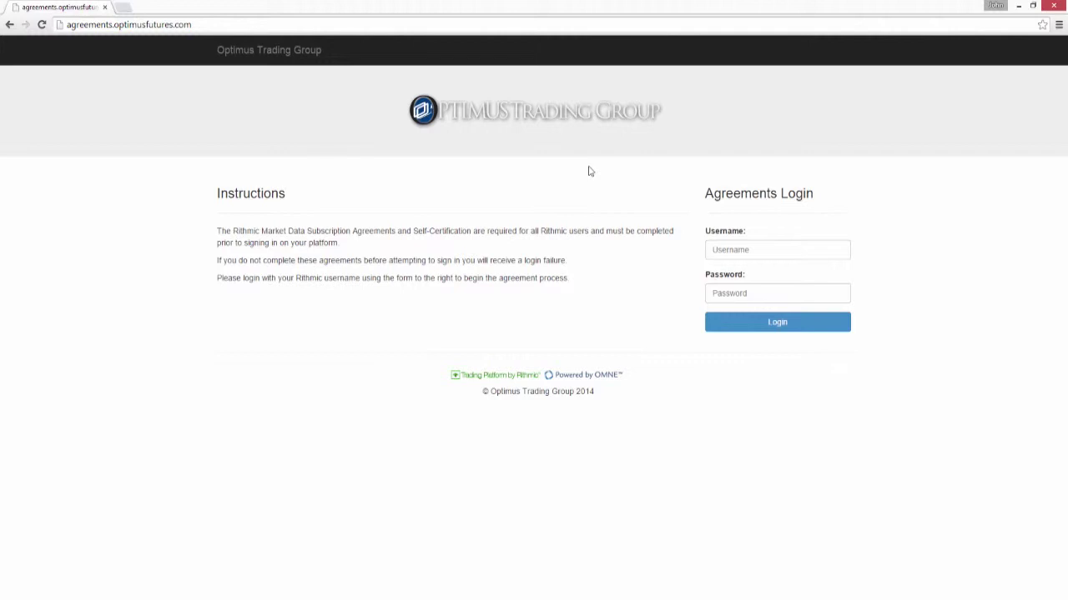
left_click(226, 23)
left_click(751, 252)
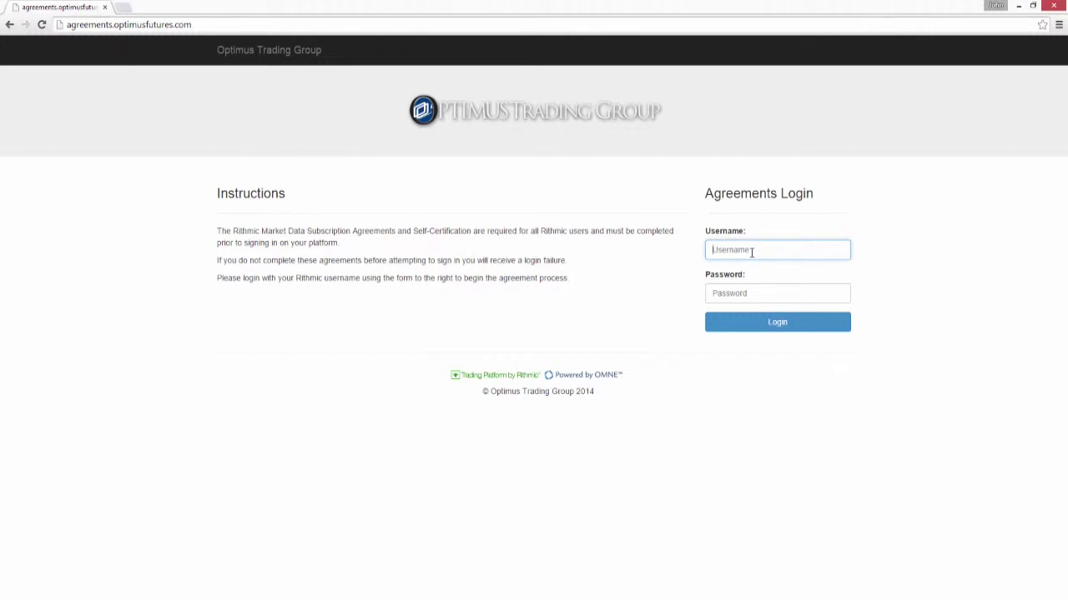
left_click(740, 289)
left_click(661, 274)
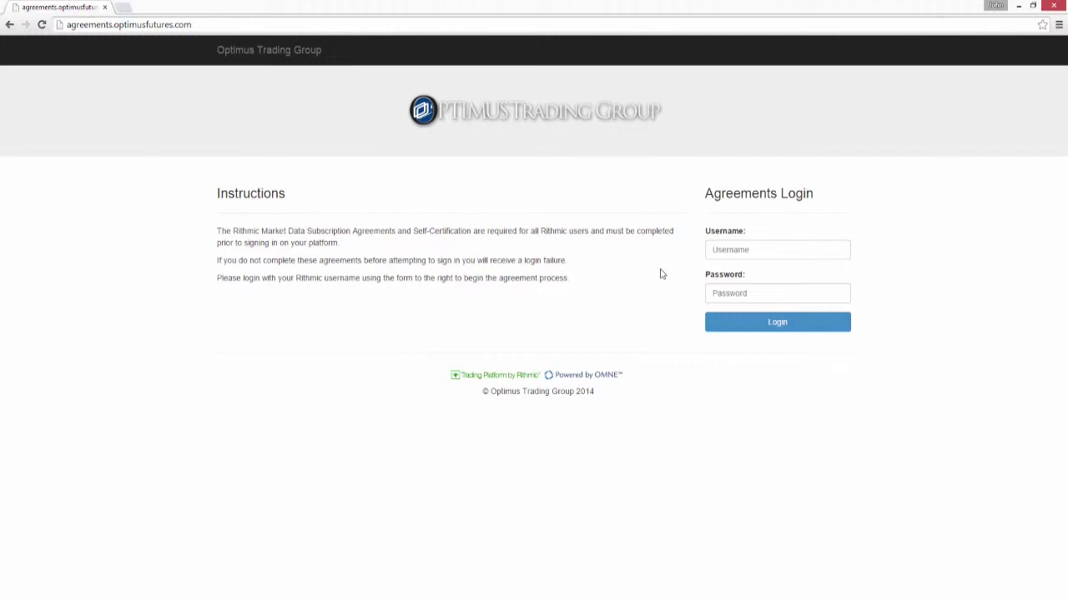
- Minimize the browser and open Manage Broker Profiles from the MultiCharts64 File menu
left_click(1019, 7)
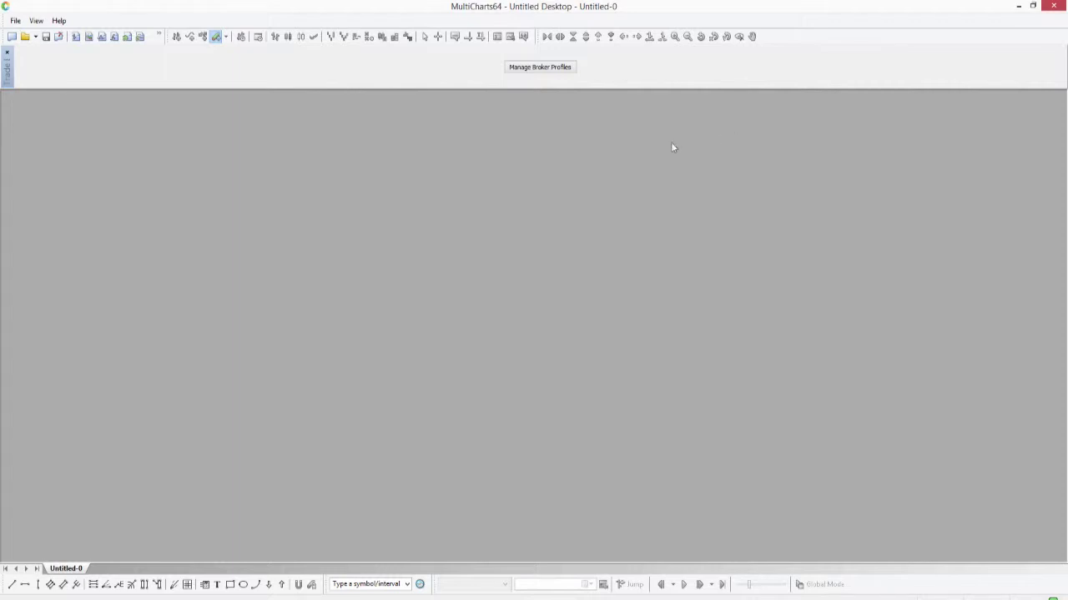
left_click(17, 21)
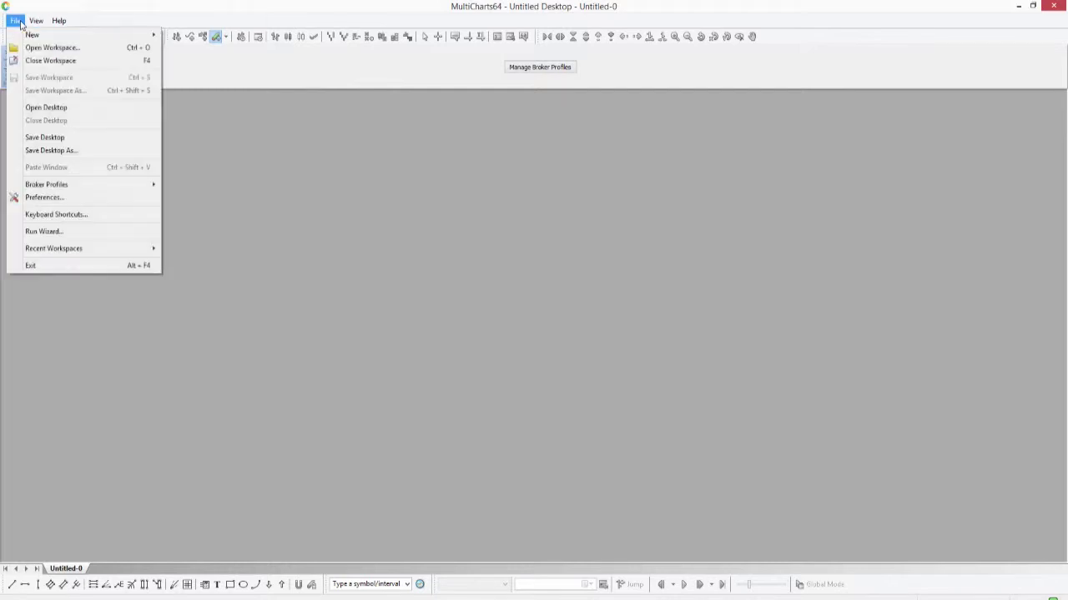
mouse_move(103, 191)
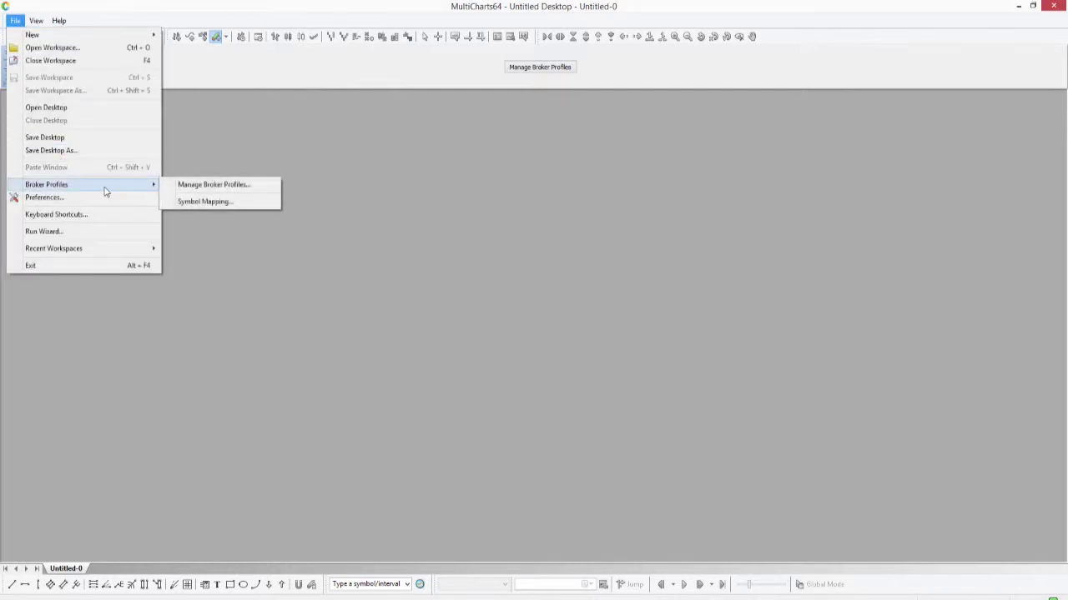
left_click(168, 186)
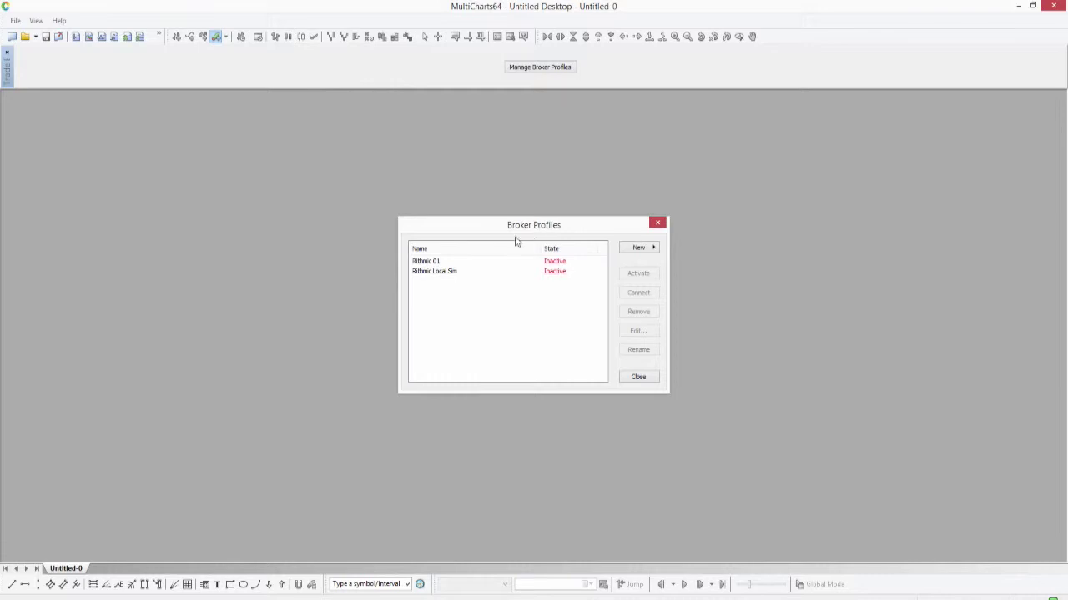
- Review the Rithmic 01 and Local Sim profiles, then add a new Rithmic Paper Trading profile
left_click(450, 260)
left_click(450, 271)
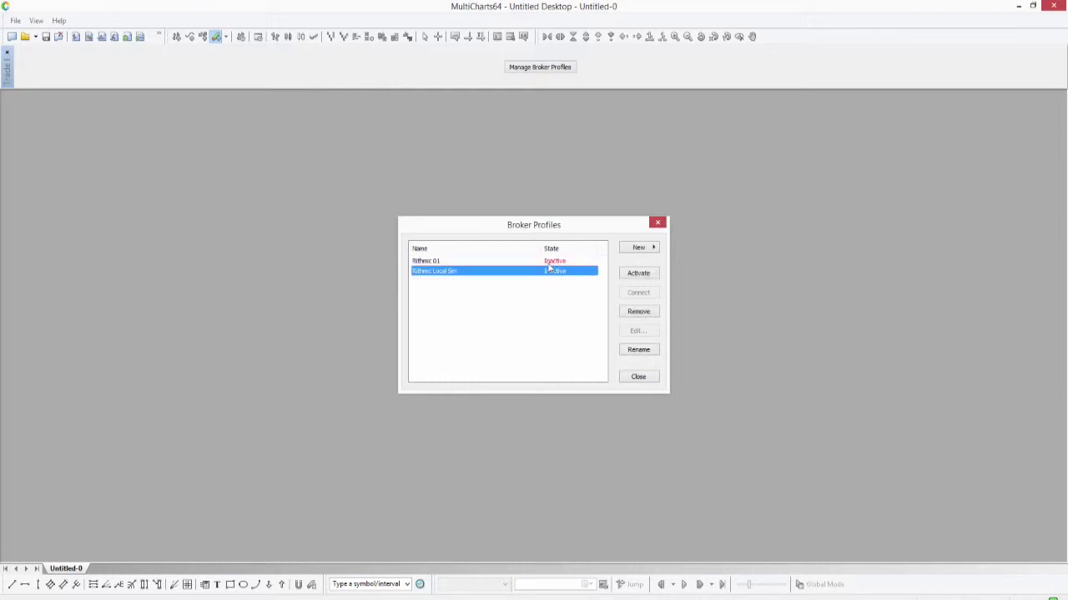
left_click(550, 263)
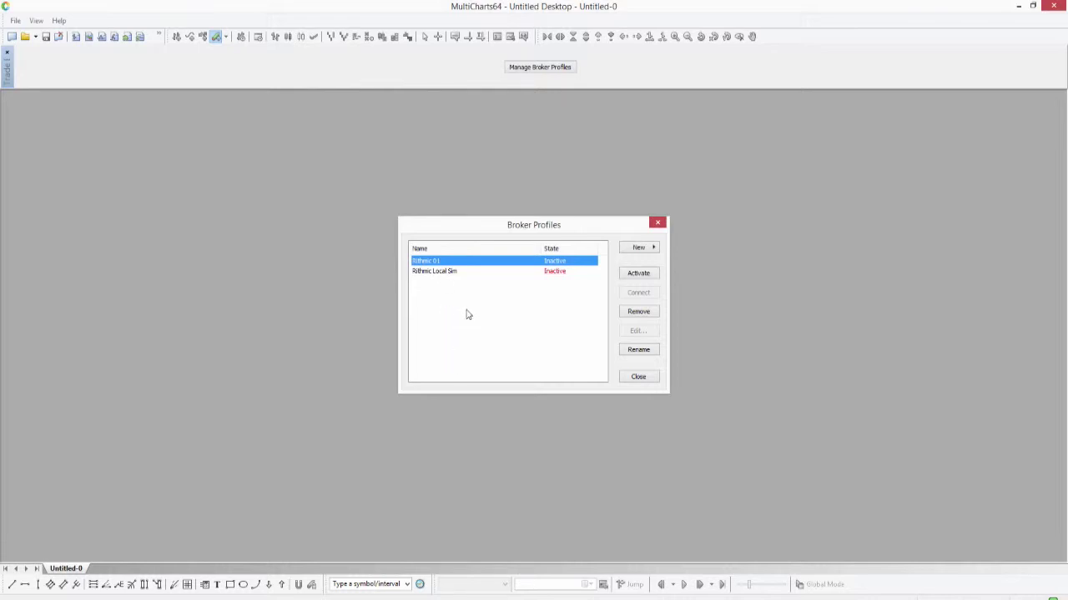
left_click(628, 250)
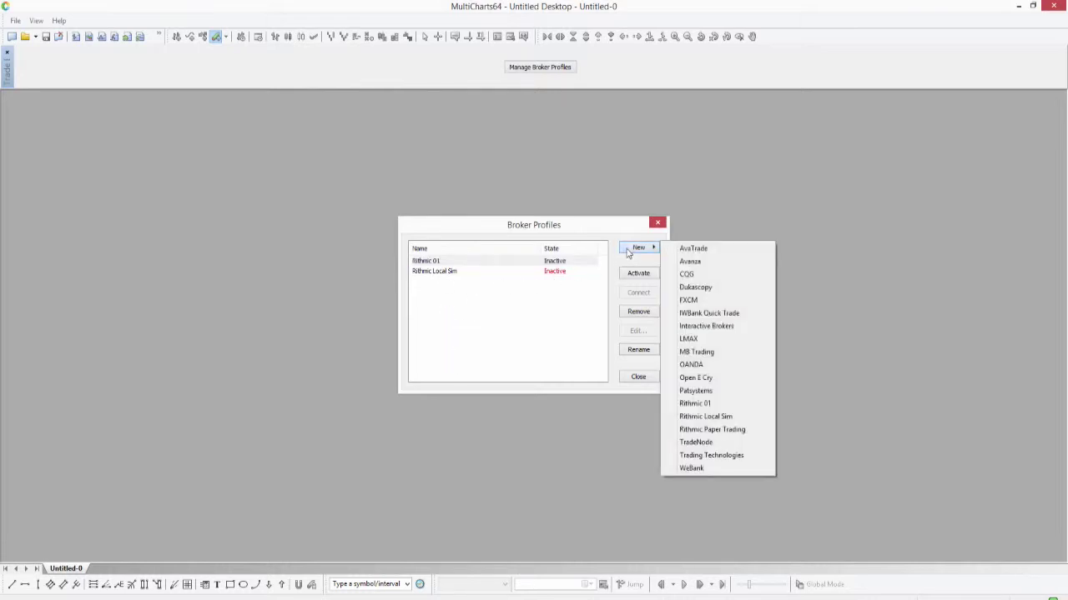
left_click(754, 432)
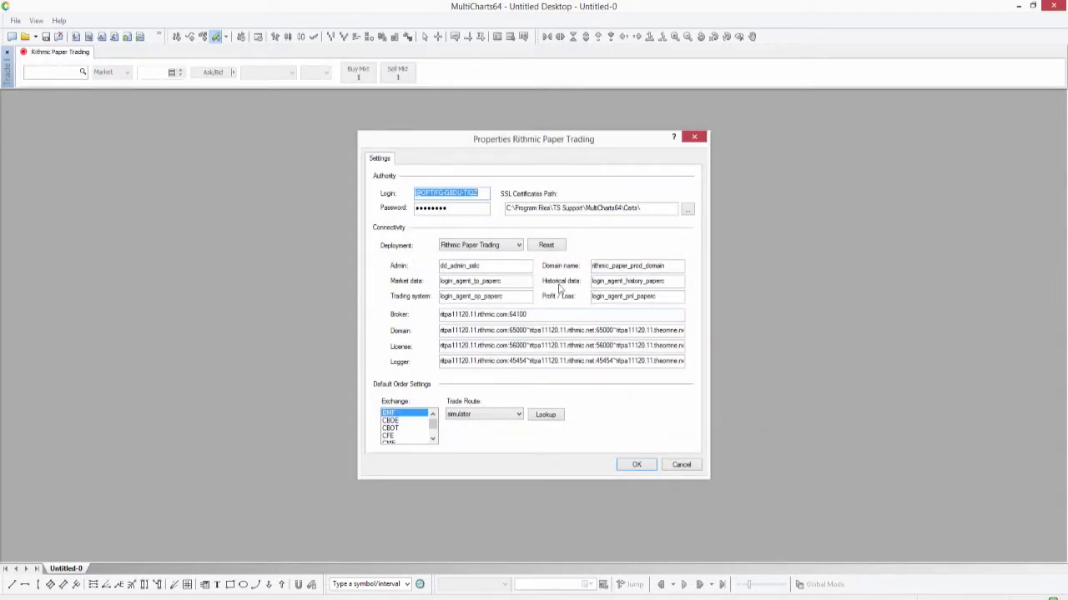
- Replace the existing Login value with the pasted Rithmic username
left_click_drag(480, 192, 395, 211)
key("Delete")
key("Delete")
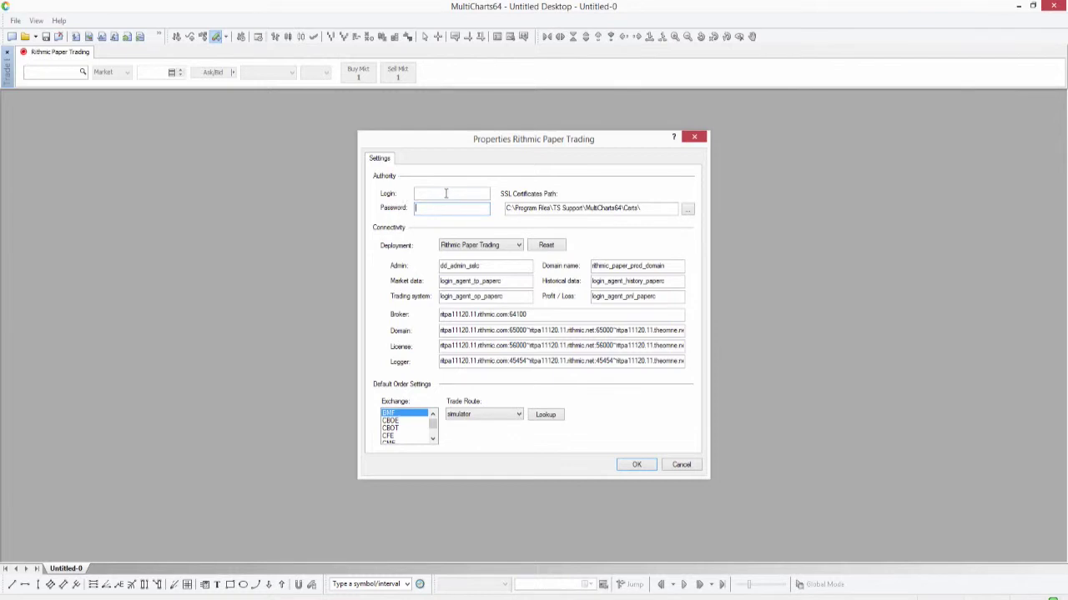
left_click(418, 195)
right_click(429, 193)
left_click(472, 245)
- Paste the Rithmic password and look up trade routes to get the simulator route
left_click(434, 212)
right_click(435, 213)
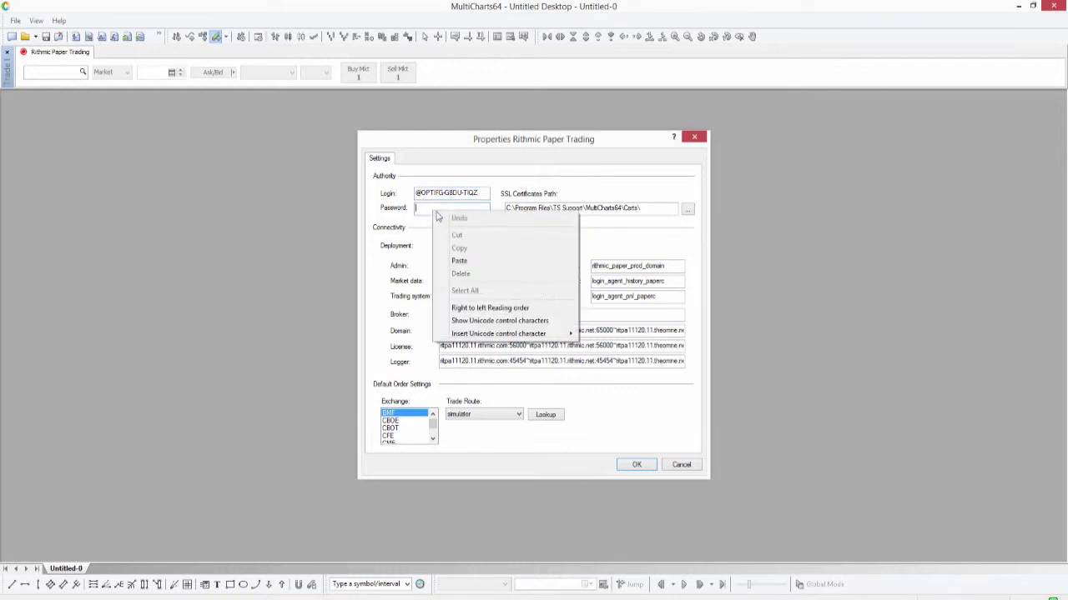
left_click(471, 262)
key("shift+Tab")
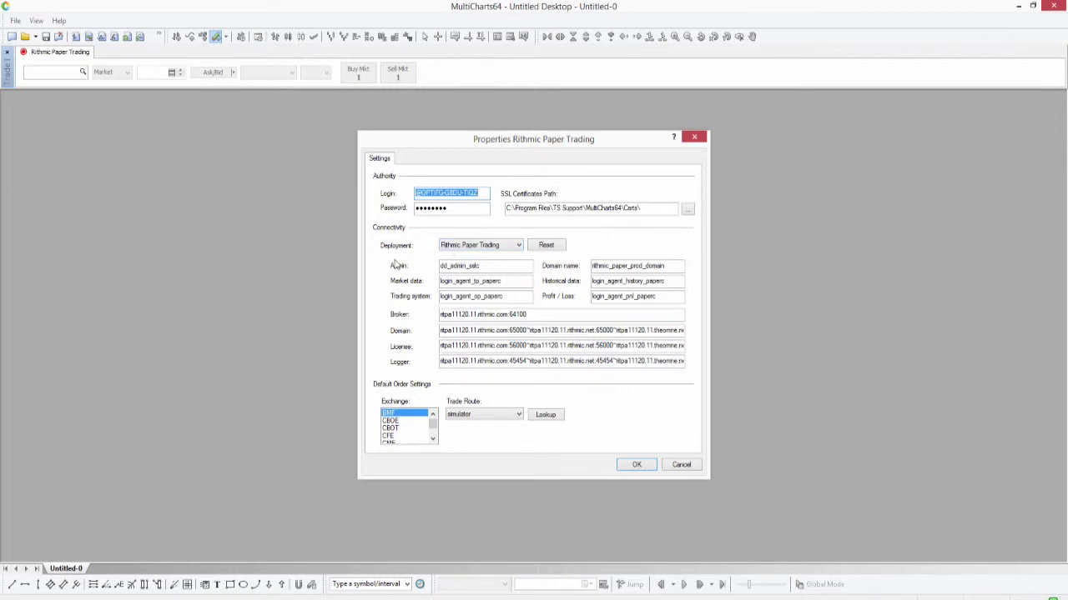
left_click(556, 419)
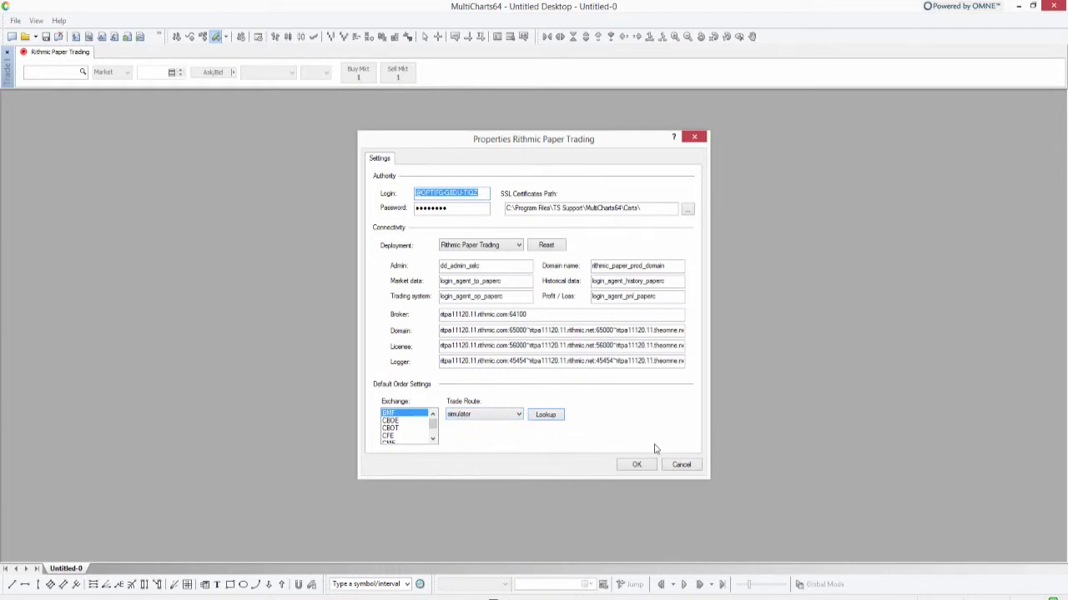
- Save the Rithmic Paper Trading profile, connect it, and close Broker Profiles
left_click(644, 468)
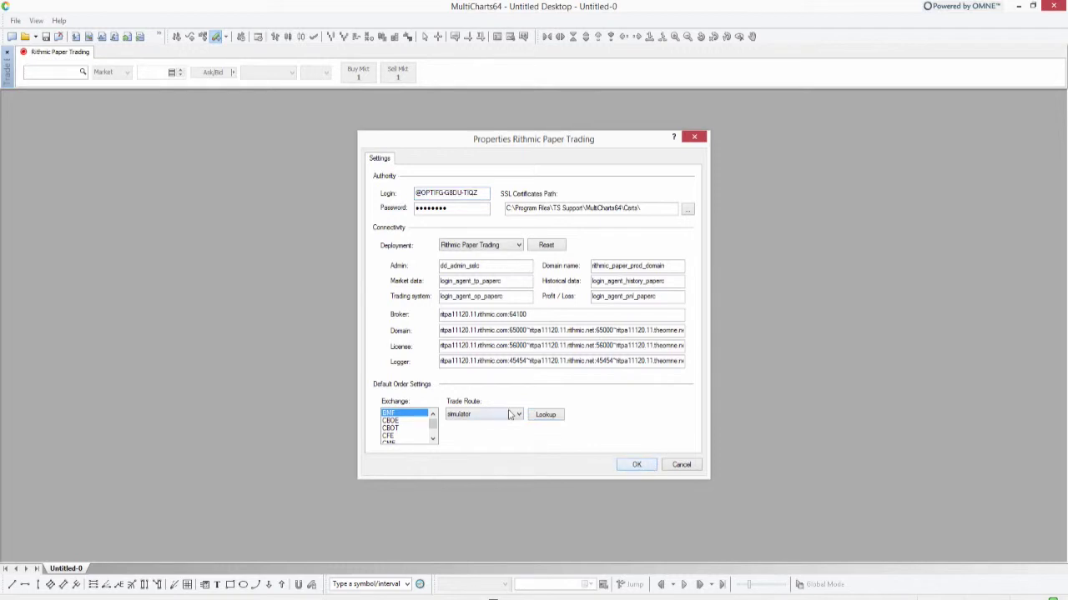
left_click(542, 300)
left_click(442, 288)
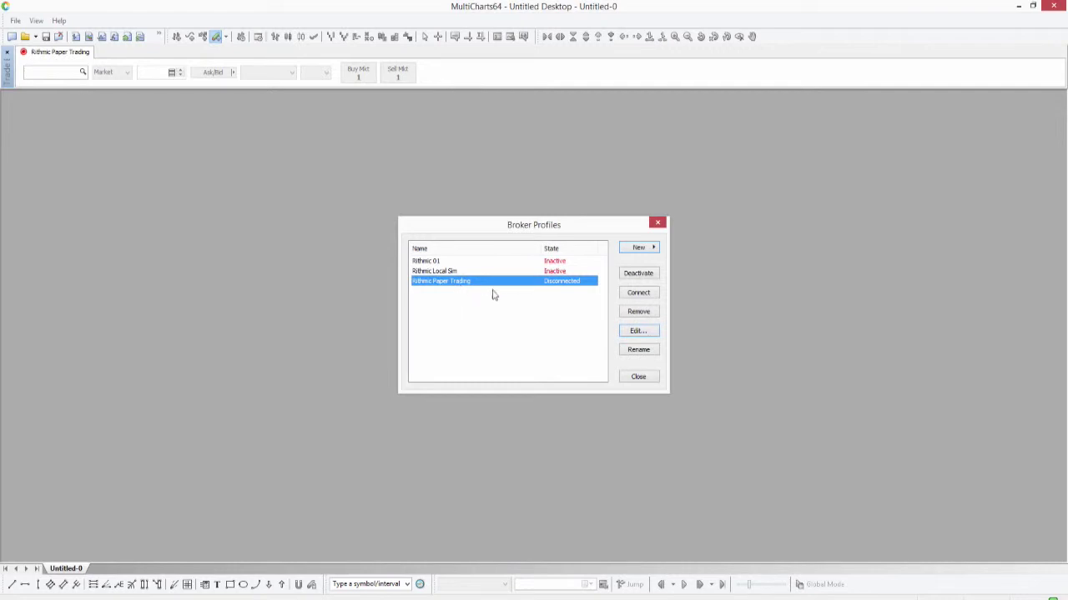
left_click(654, 295)
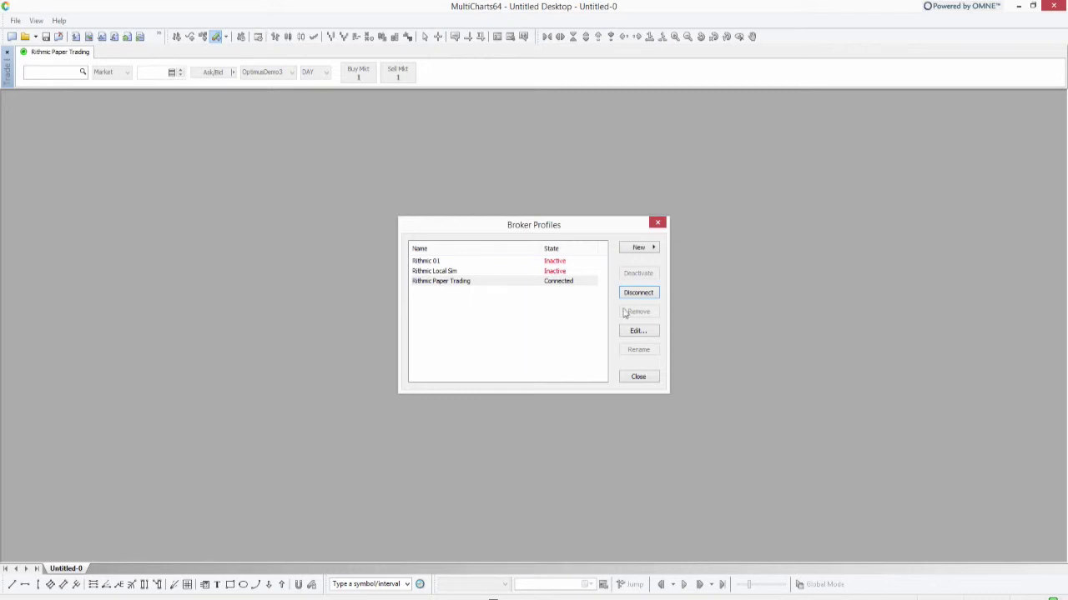
left_click(656, 380)
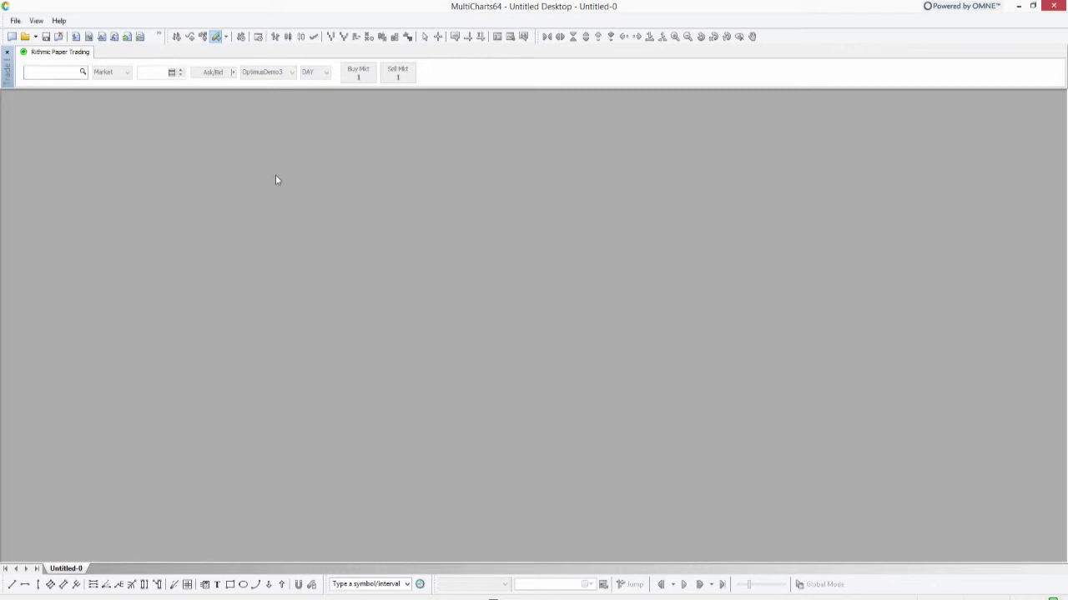
- Open a new QuoteManager window and go to Tools > Data Sources
left_click(103, 38)
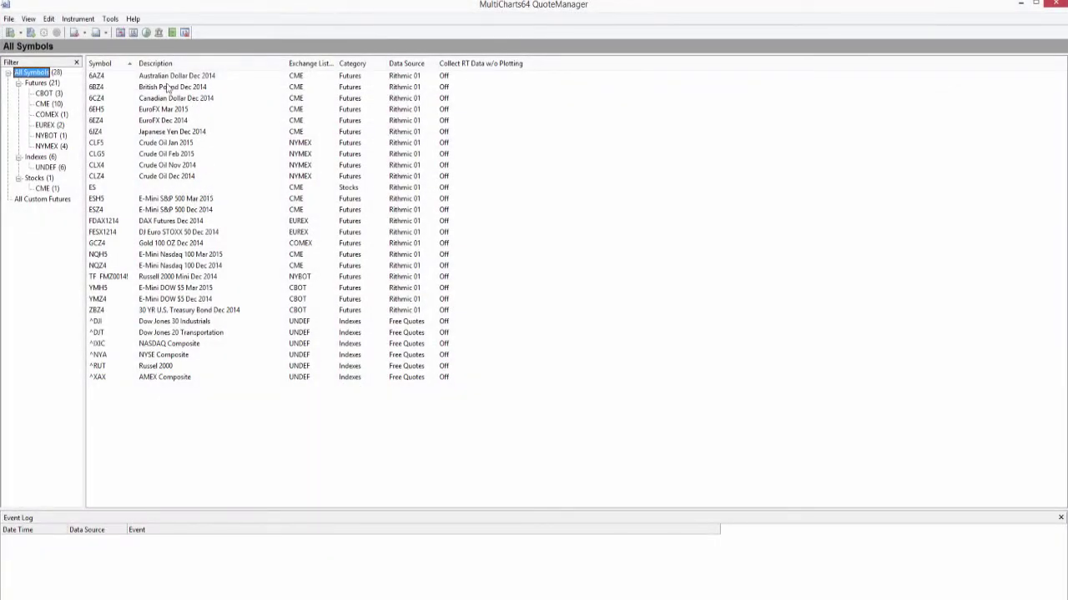
left_click(112, 20)
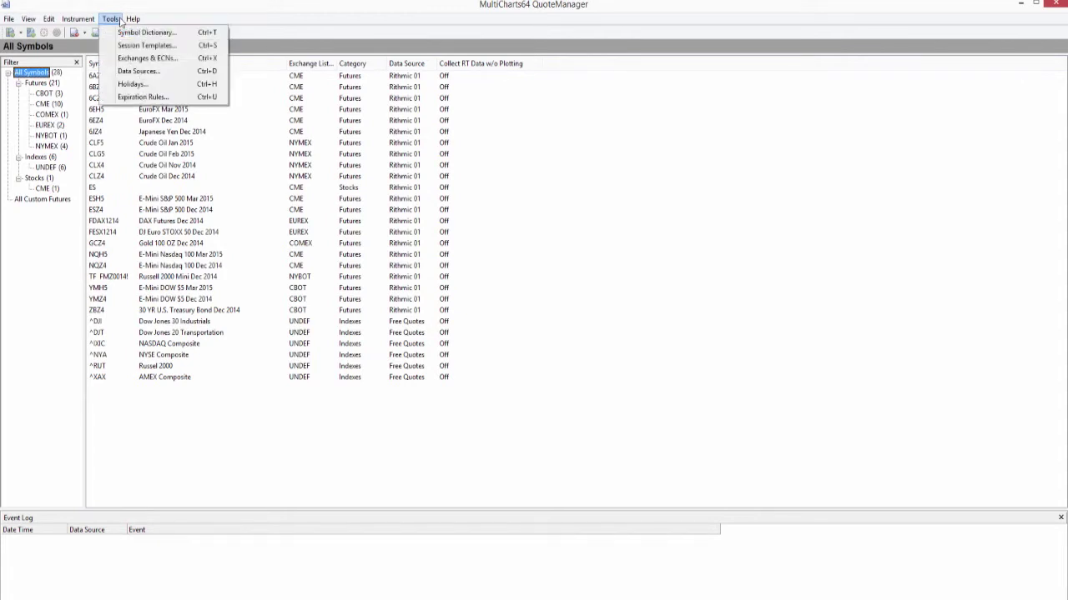
left_click(117, 20)
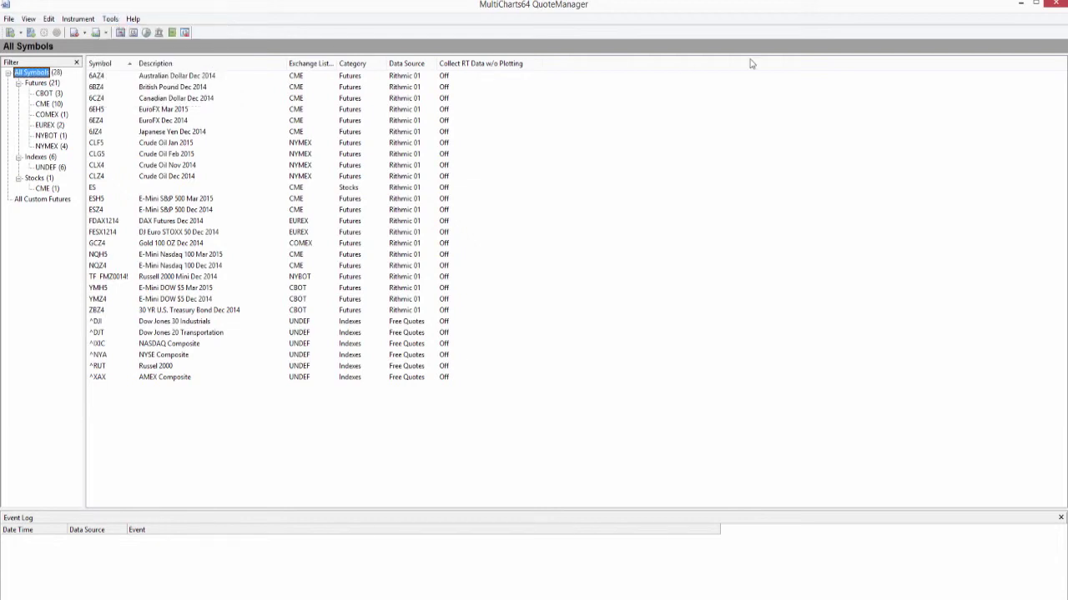
left_click(115, 20)
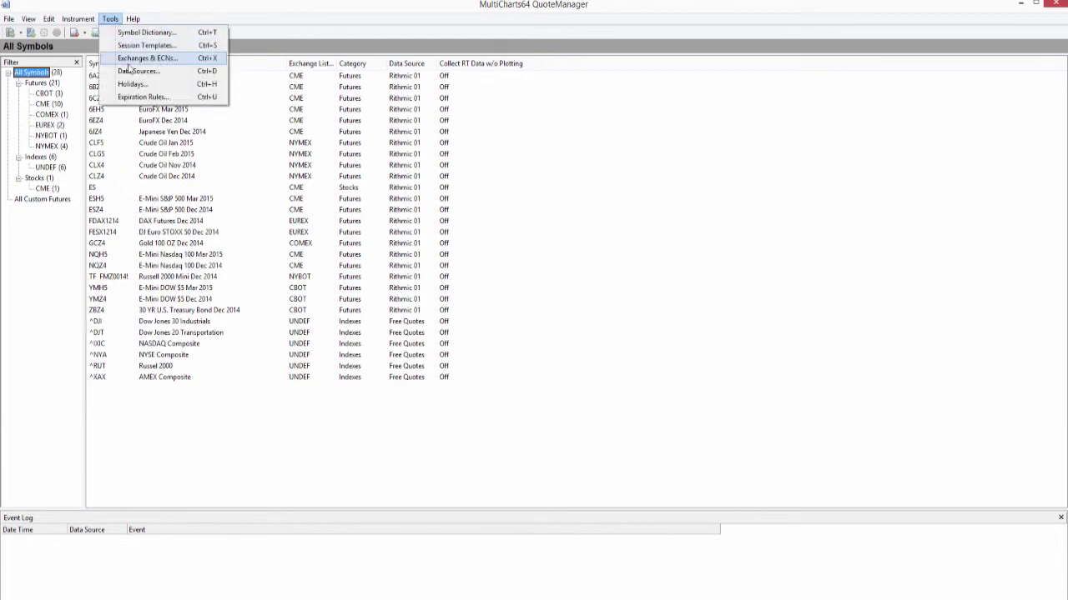
left_click(180, 73)
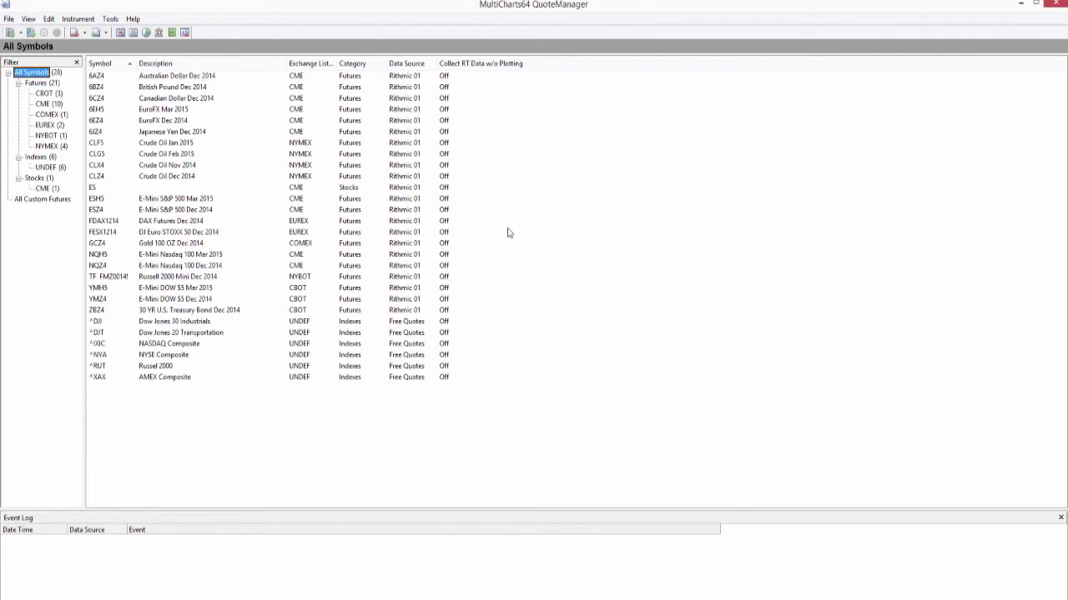
- Open the Rithmic 01 data source settings and check its Login field
left_click_drag(602, 239, 606, 302)
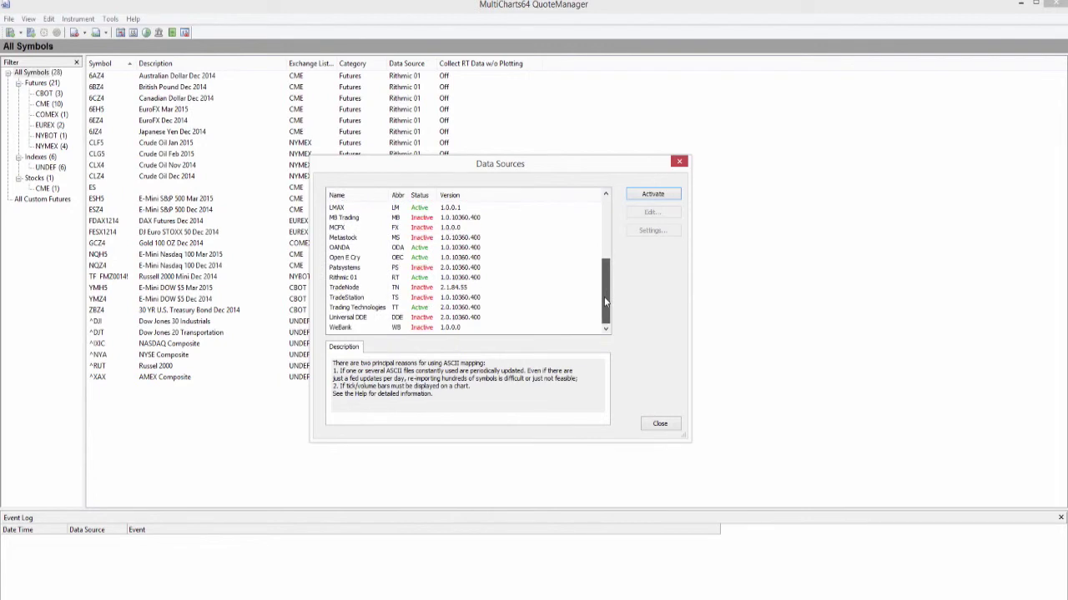
left_click(490, 278)
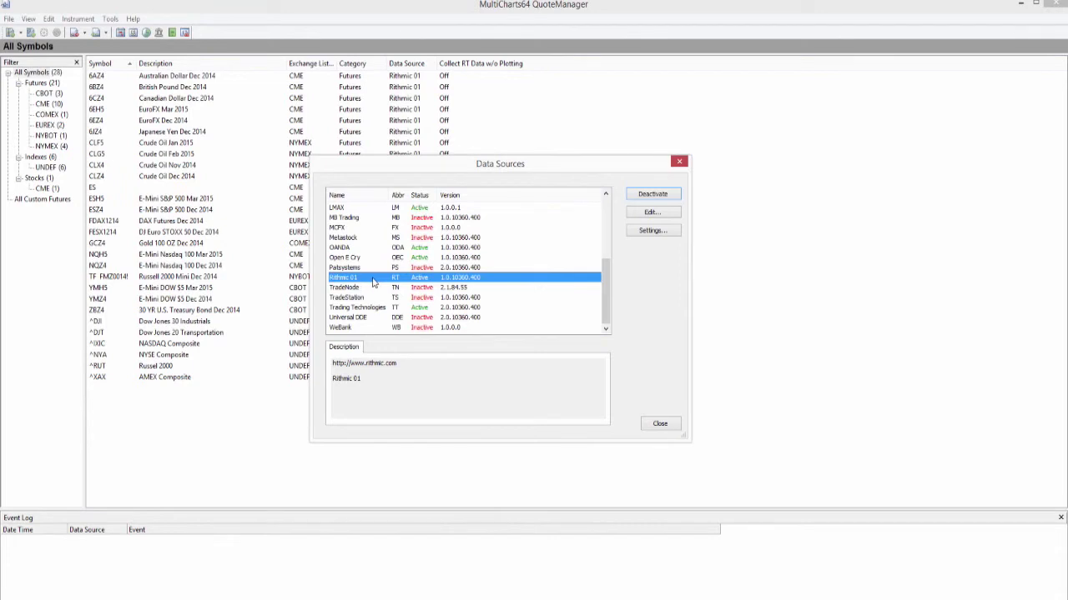
left_click(671, 230)
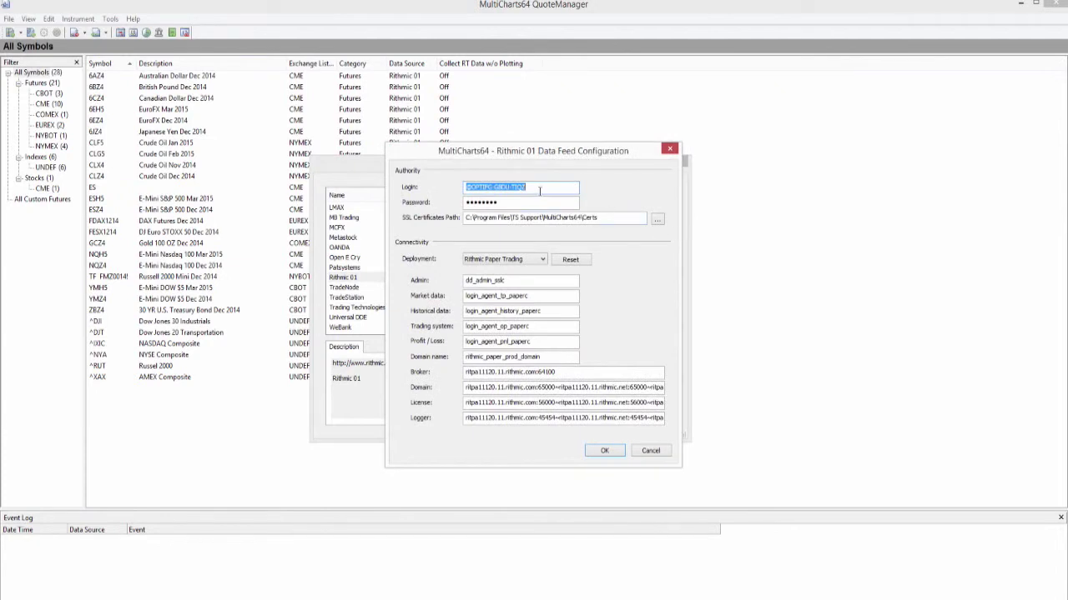
left_click(539, 191)
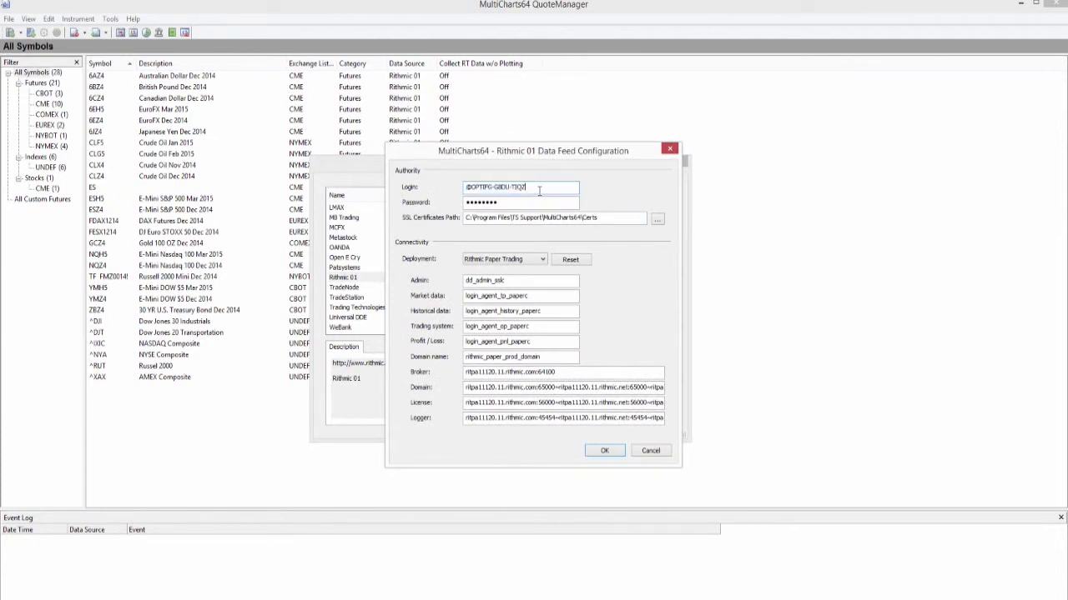